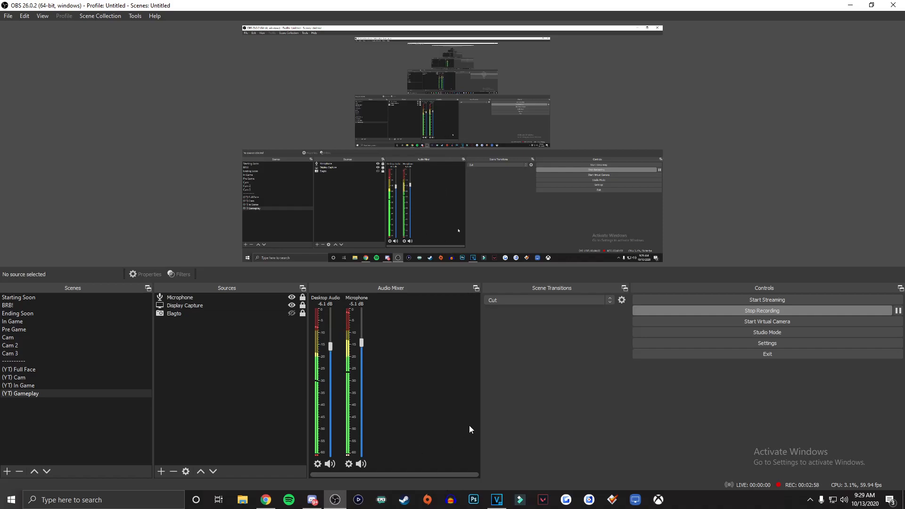
Switch the audio mixer between horizontal and vertical layout, finishing on the vertical layout.
right_click(403, 399)
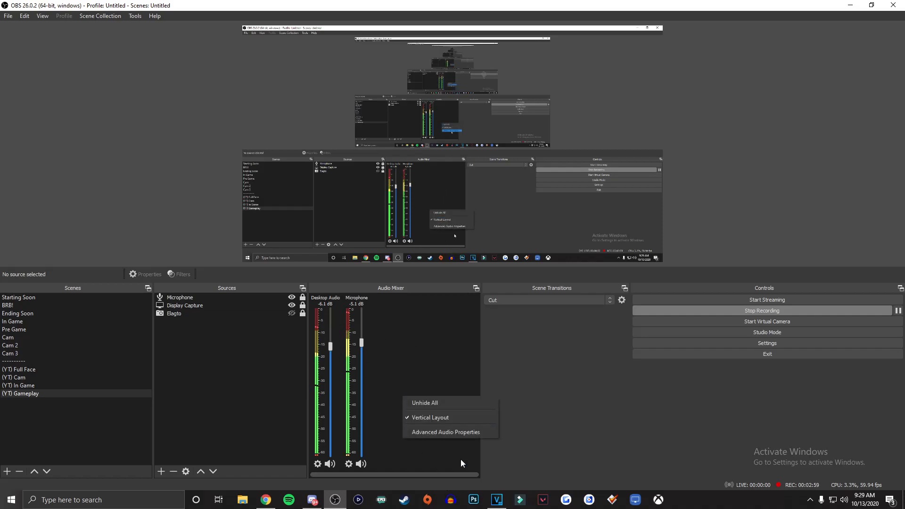
left_click(455, 418)
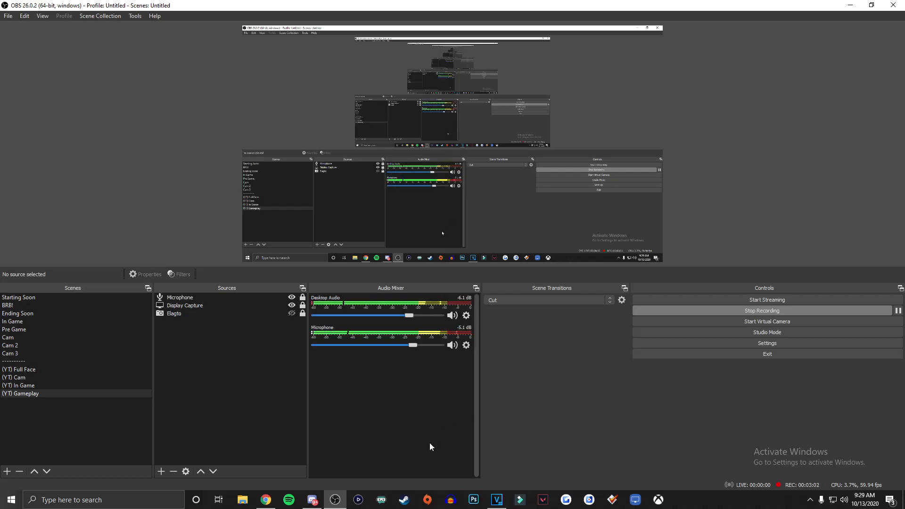
right_click(429, 443)
left_click(453, 457)
right_click(454, 462)
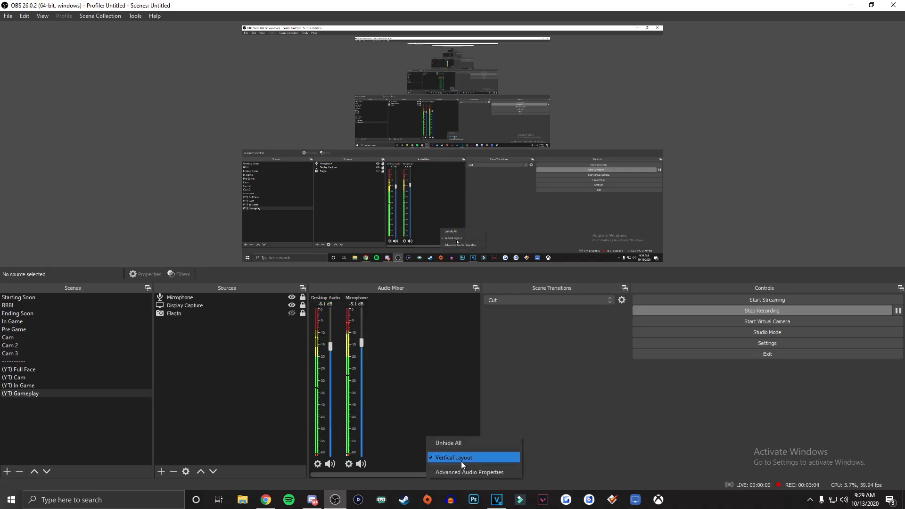
left_click(454, 456)
right_click(403, 457)
left_click(433, 479)
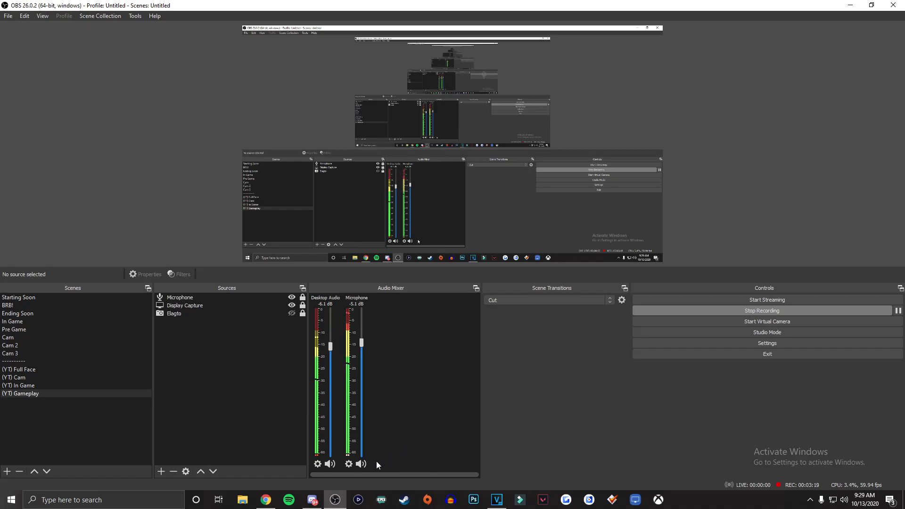
Examine the settings of the Microphone's Noise Gate, Noise Suppression, Compressor and Gain filters, and close the filter window.
left_click(349, 464)
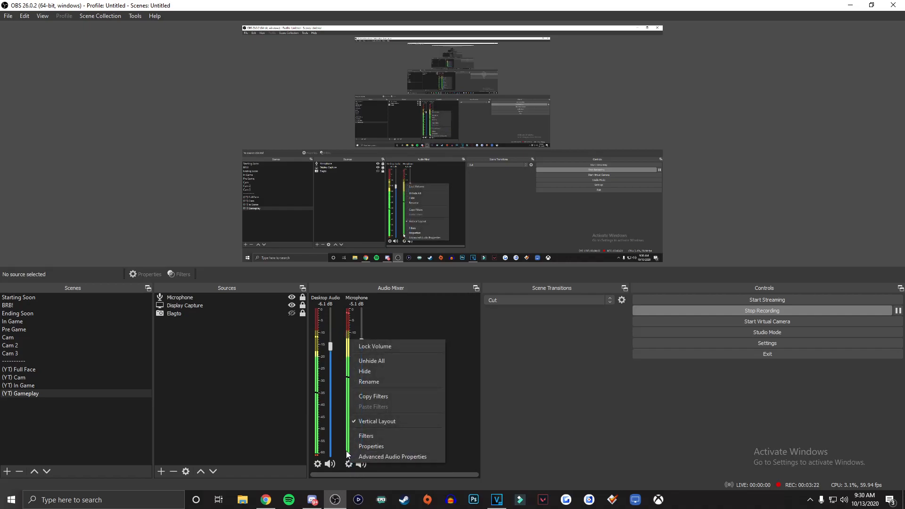
left_click(381, 434)
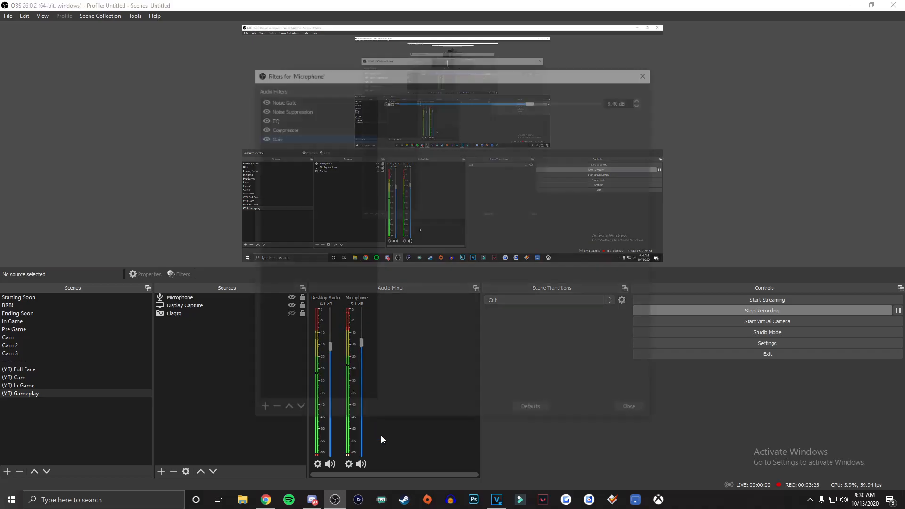
left_click(327, 99)
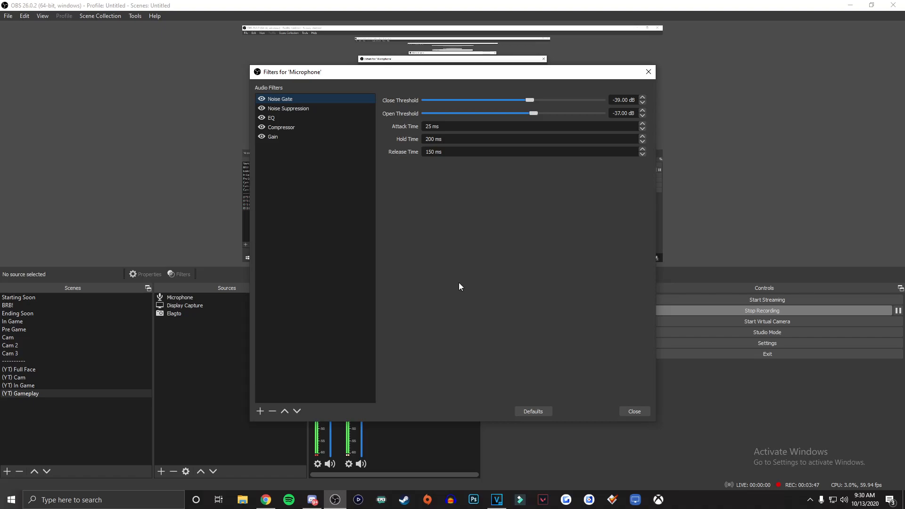
left_click(354, 109)
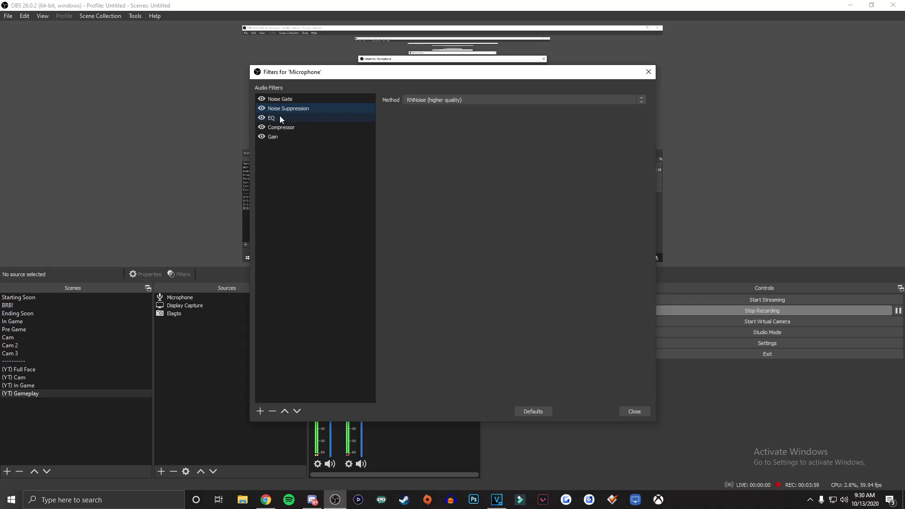
left_click(309, 129)
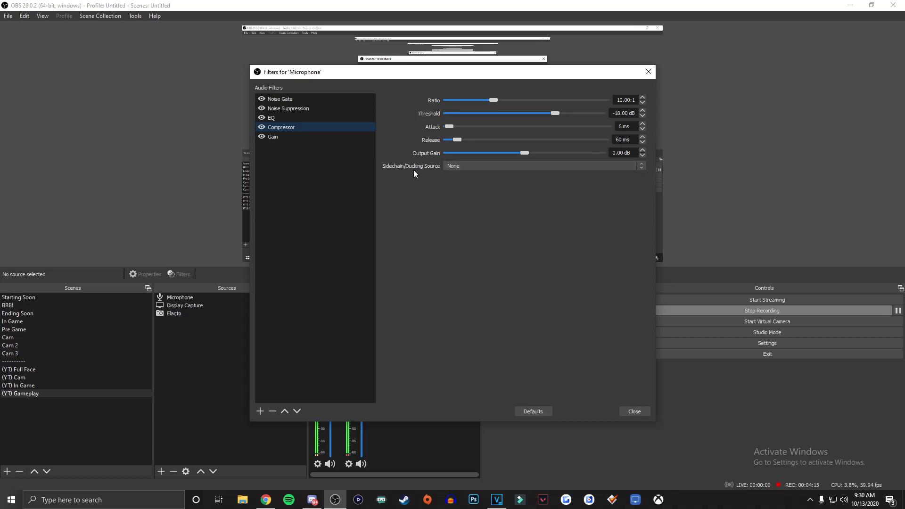
left_click(307, 136)
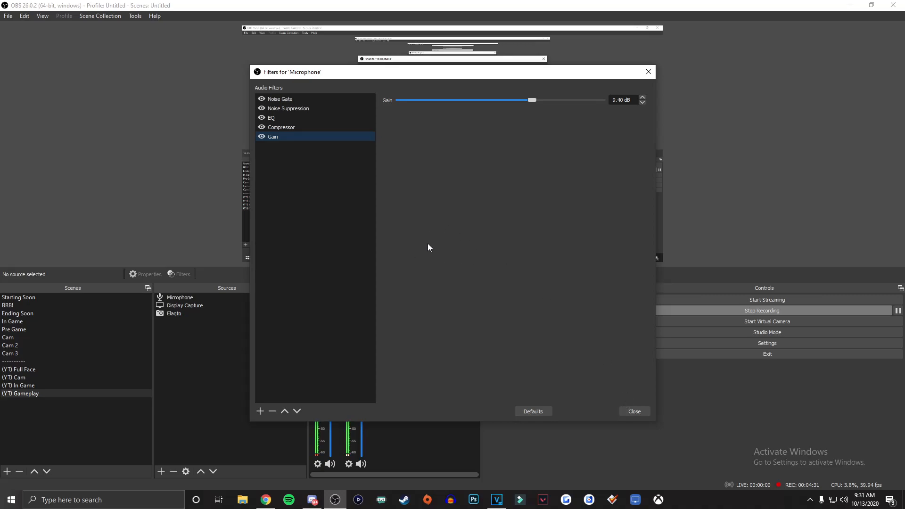
left_click(635, 411)
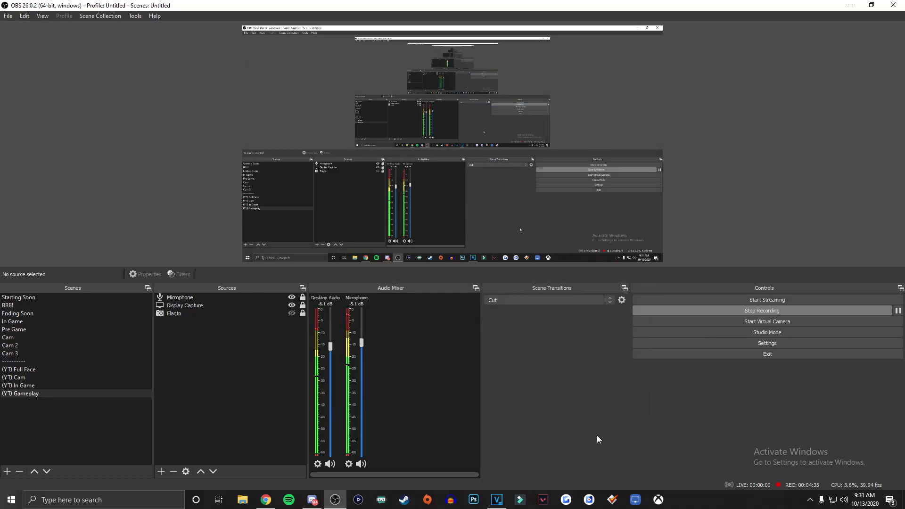
Switch to Chrome and download the Windows VST, VST3, AAX installer from the Voxengo Marvel GEQ page.
left_click(272, 506)
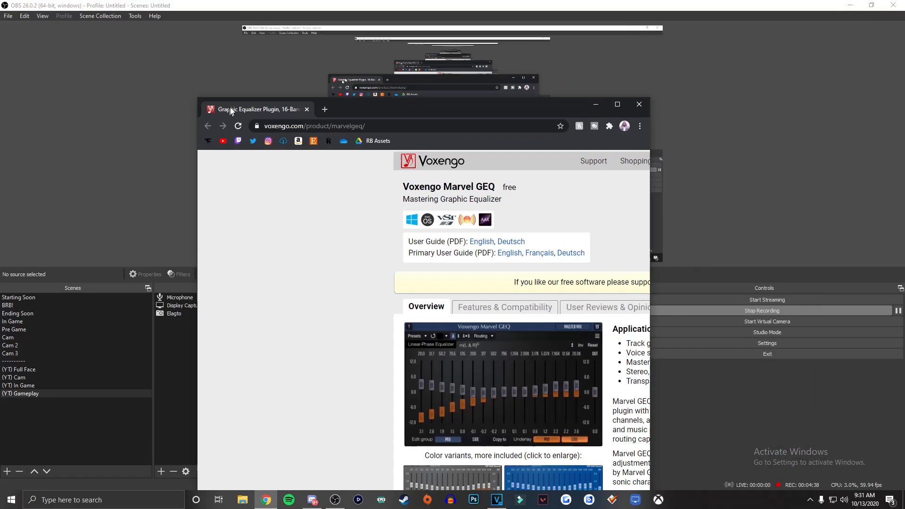
double_click(231, 111)
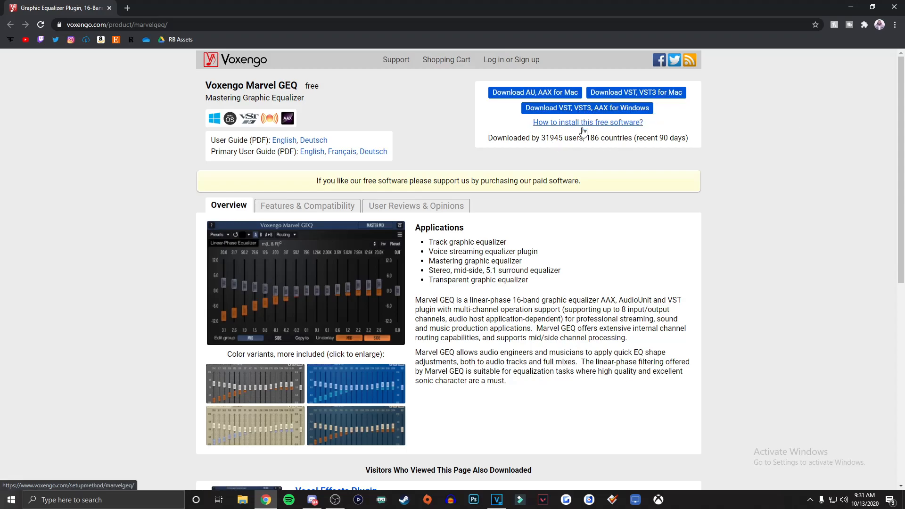
left_click(588, 112)
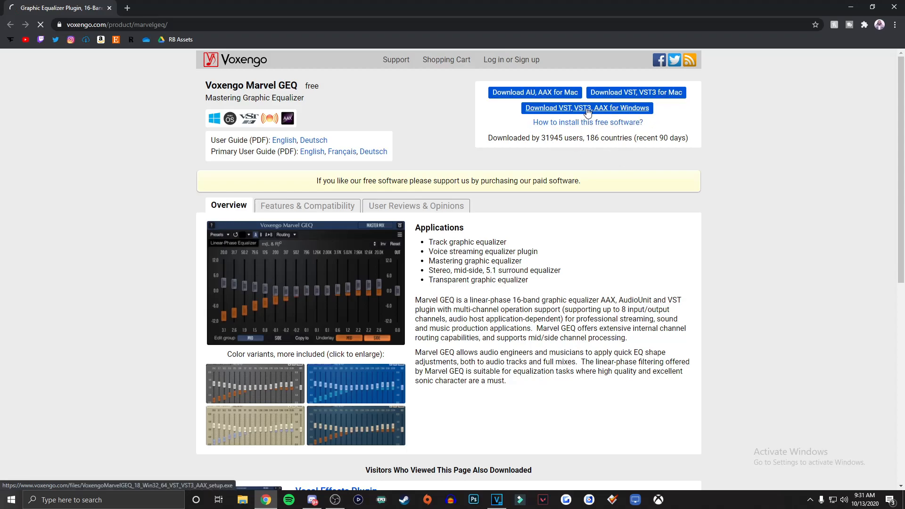
left_click(179, 478)
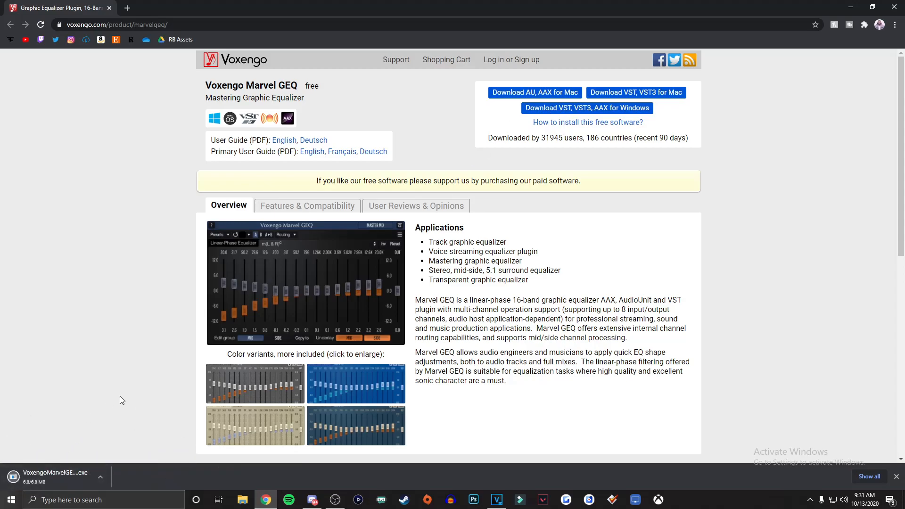
Step through the Marvel GEQ setup, accepting the license and keeping the 64-bit VST and VST3 components, and cancel before installing.
left_click(61, 477)
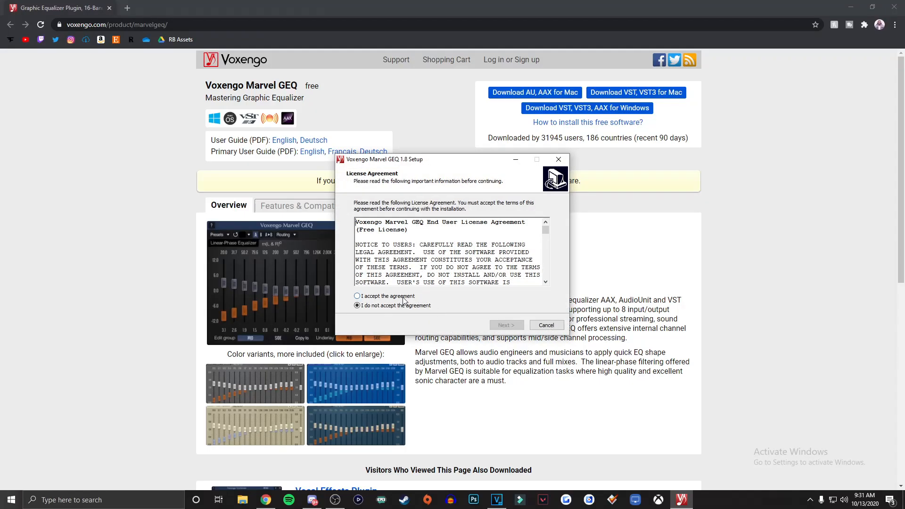
left_click(392, 296)
left_click(505, 325)
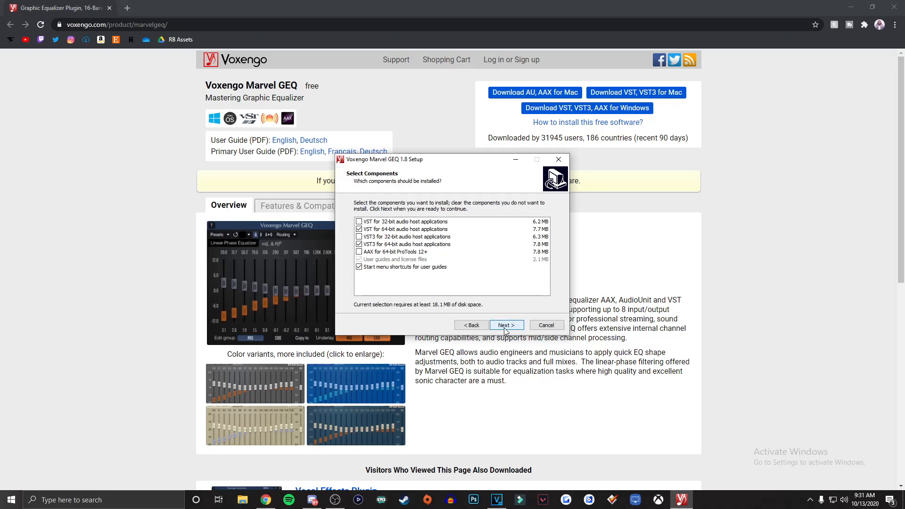
left_click(359, 252)
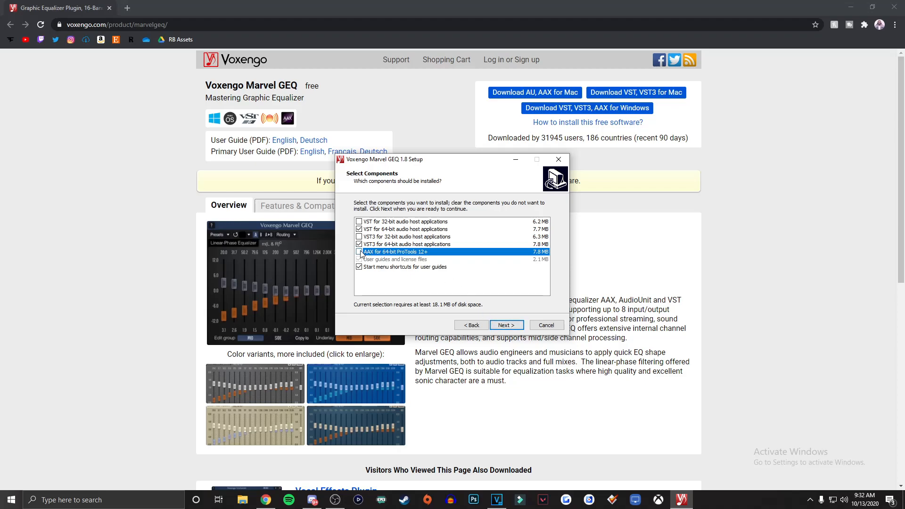
left_click(508, 327)
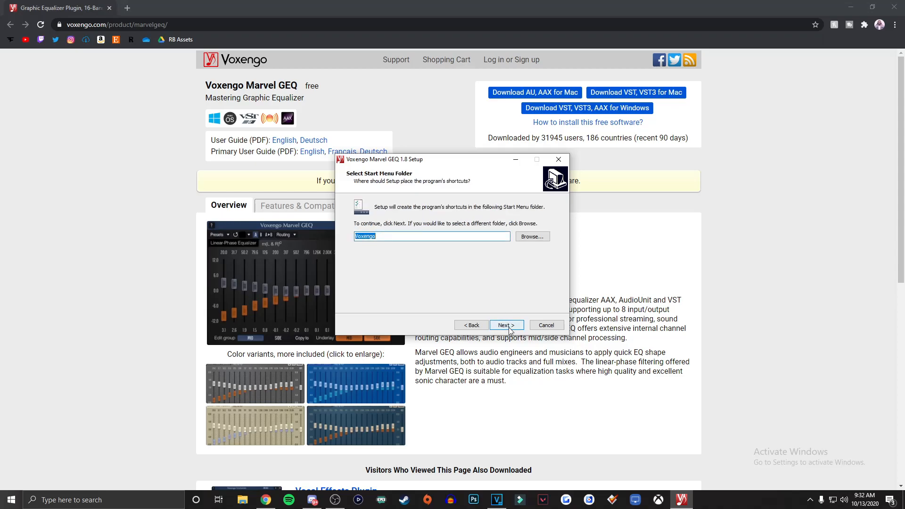
left_click(508, 328)
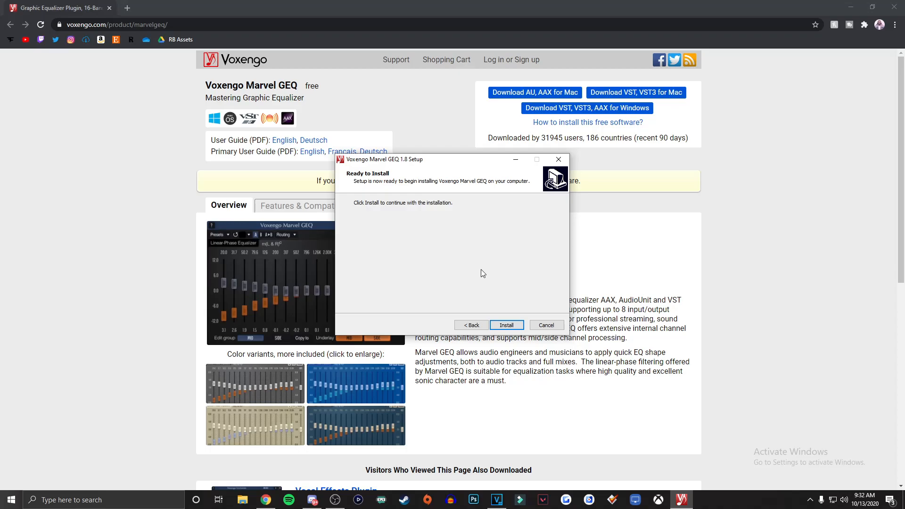
left_click(546, 326)
left_click(484, 295)
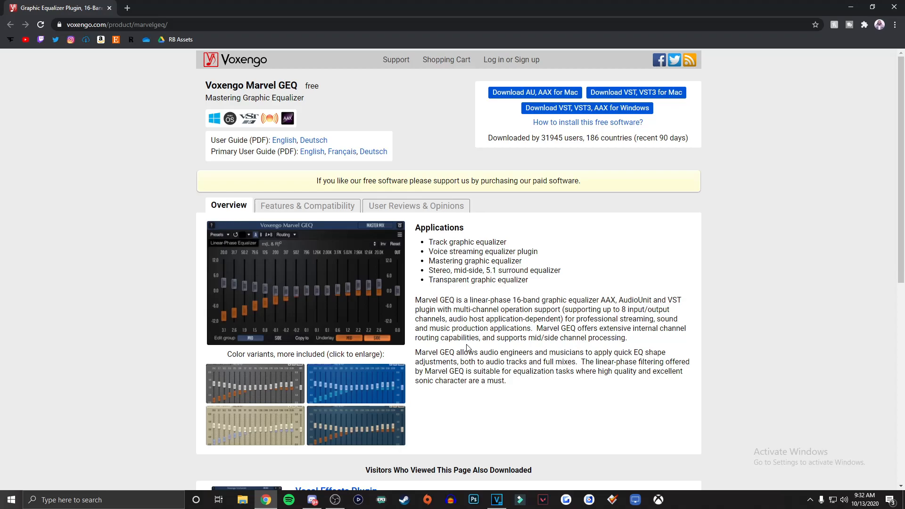
Return to OBS and add a VST 2.x Plug-in filter named EQ2 to the Microphone.
left_click(336, 500)
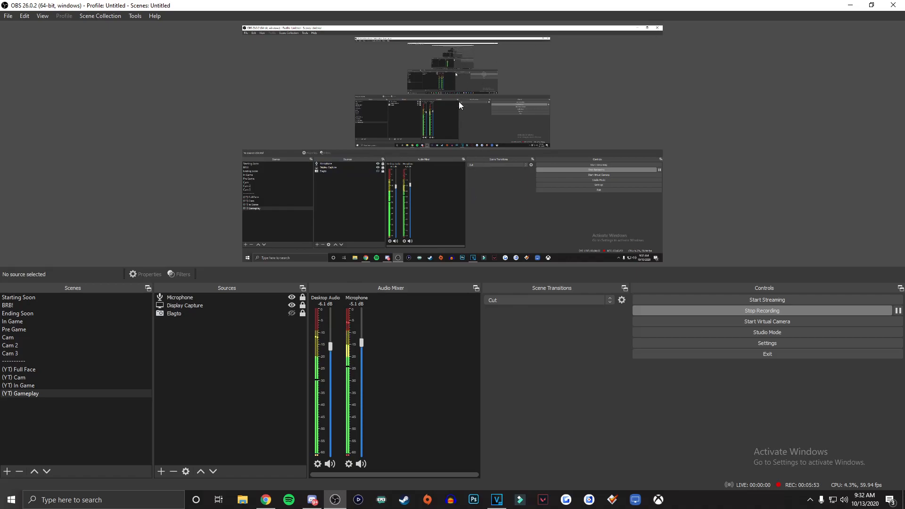
left_click(349, 464)
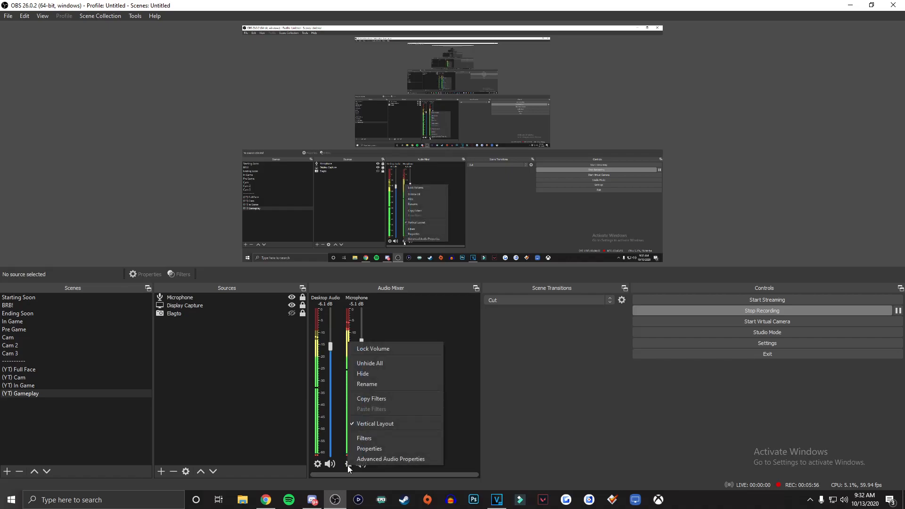
left_click(384, 438)
left_click(260, 412)
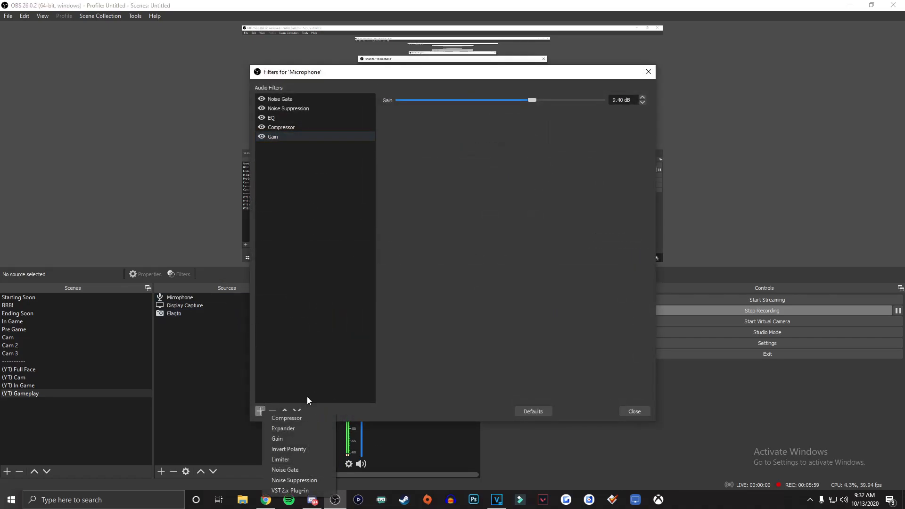
left_click(310, 492)
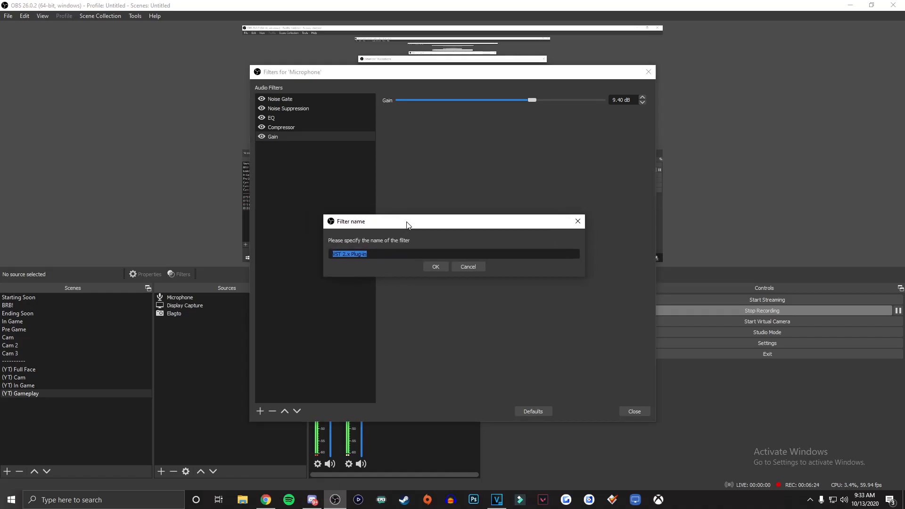
key("BackSpace")
type("EQ2")
left_click(435, 266)
Assign the Marvel GEQ plug-in to the EQ2 filter and open its plug-in interface.
left_click(483, 100)
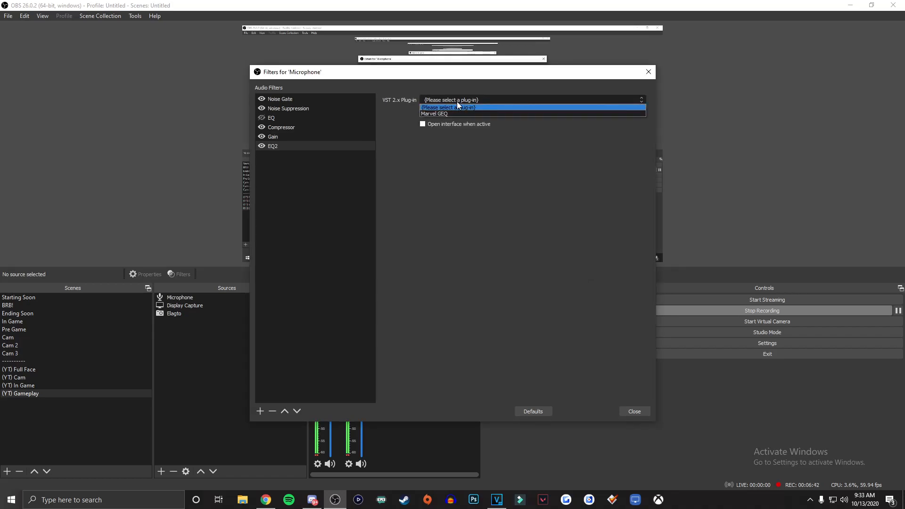
left_click(450, 114)
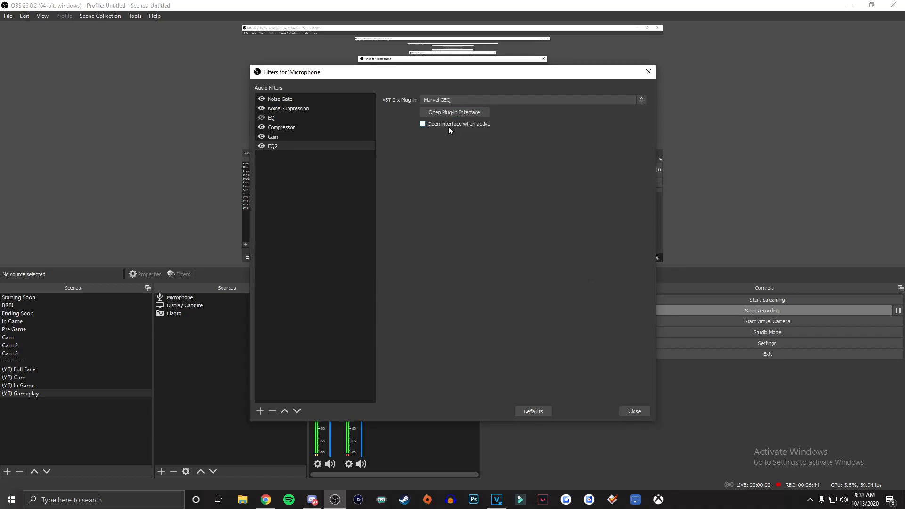
left_click(457, 116)
left_click_drag(455, 113, 460, 182)
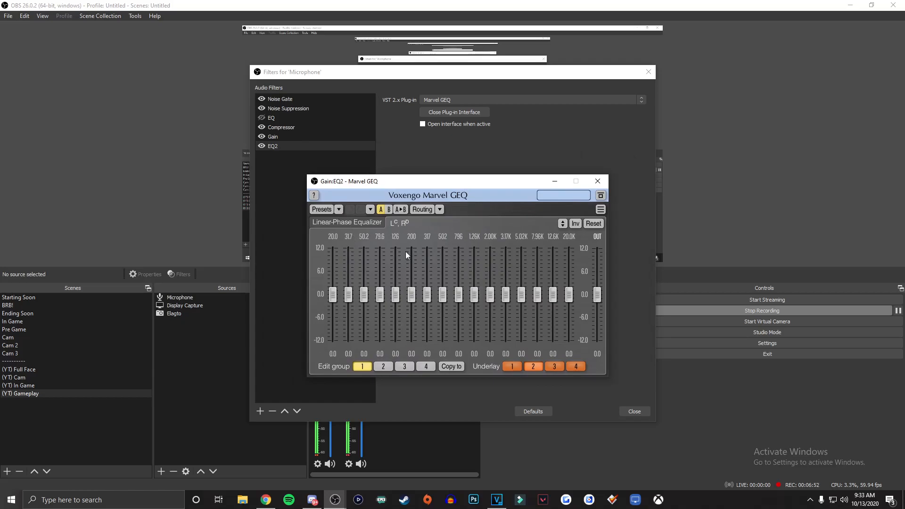
Activate the Brighter and Bassy preset from the equalizer's Session Bank and close the Preset Manager.
left_click(322, 210)
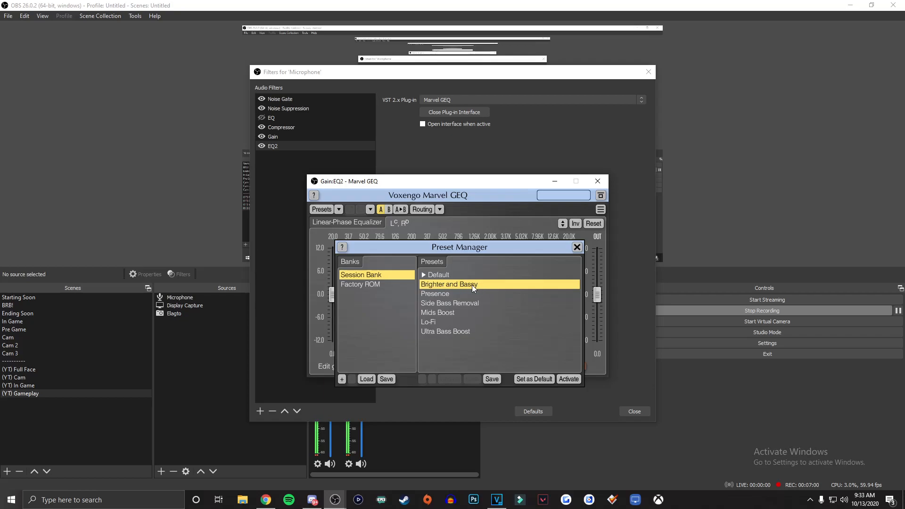
left_click(568, 379)
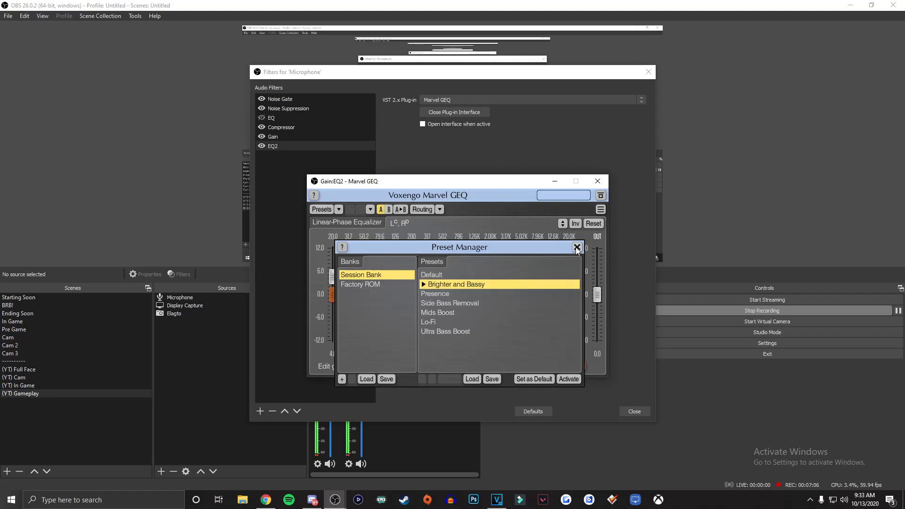
mouse_move(523, 250)
left_mouse_down()
mouse_move(534, 282)
mouse_move(510, 256)
left_mouse_up()
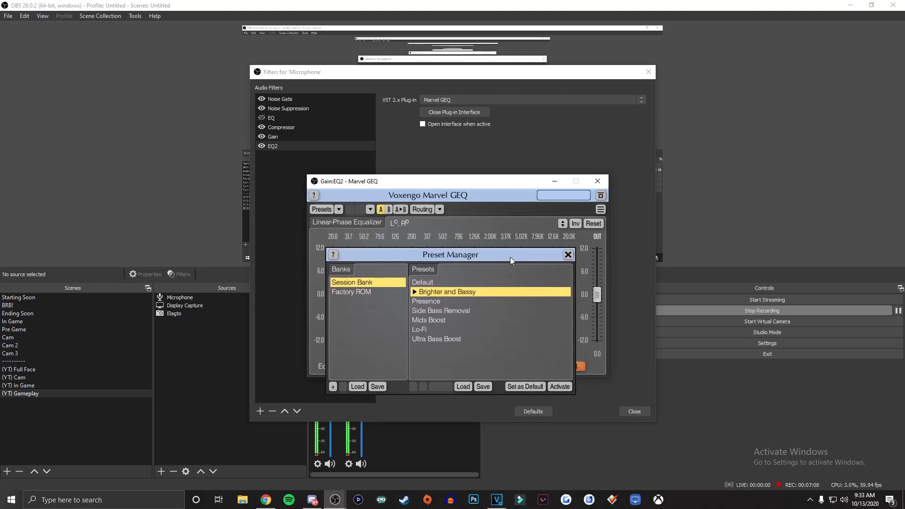
left_click(568, 256)
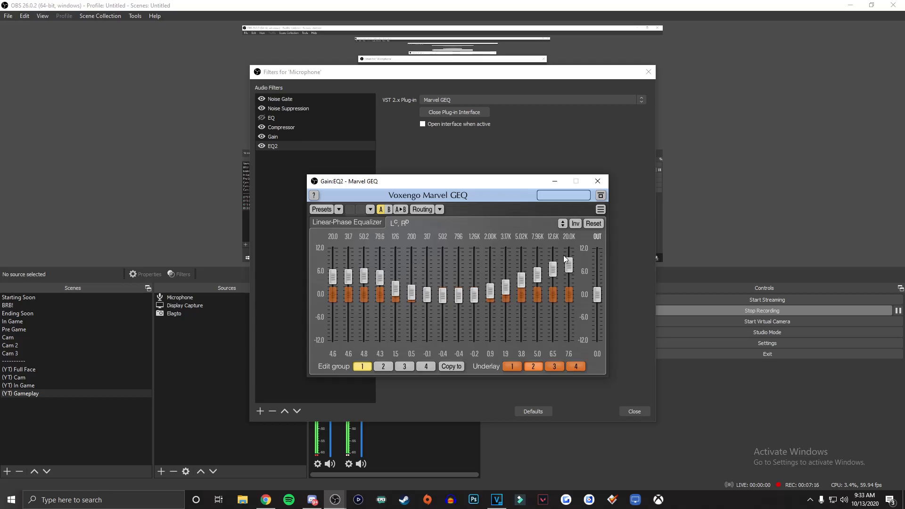
Set the 20–79.6 Hz bands to 12.0, 9.6, 6.2 and 4.1 dB and the 5.02–20 kHz bands to 4.1, 6.5, 8.9 and 12.0 dB.
left_click_drag(333, 275, 334, 245)
left_click_drag(349, 281, 380, 274)
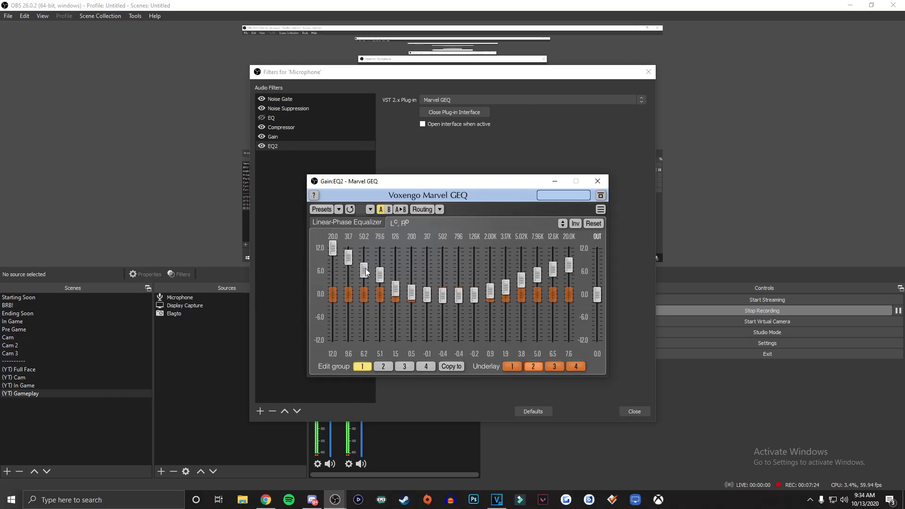
left_click_drag(382, 274, 382, 279)
left_click_drag(569, 263, 517, 276)
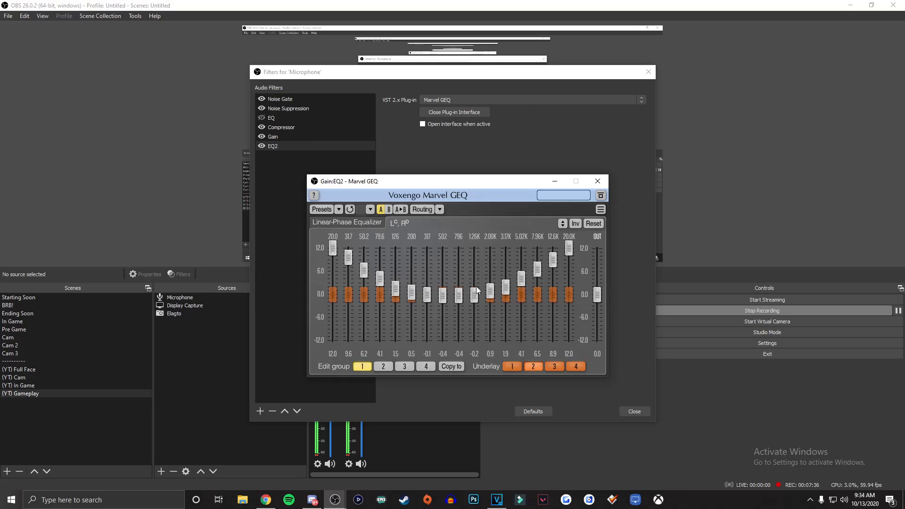
left_click(597, 182)
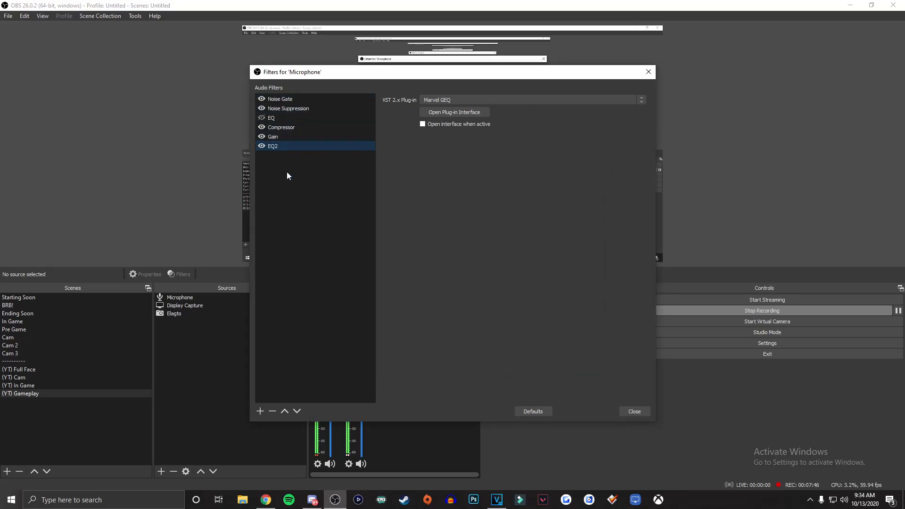
Review the Microphone's Noise Gate, Noise Suppression, Compressor and EQ2 filters, and close the filter window.
left_click(298, 99)
left_click(301, 108)
left_click(302, 127)
left_click(302, 144)
left_click(634, 411)
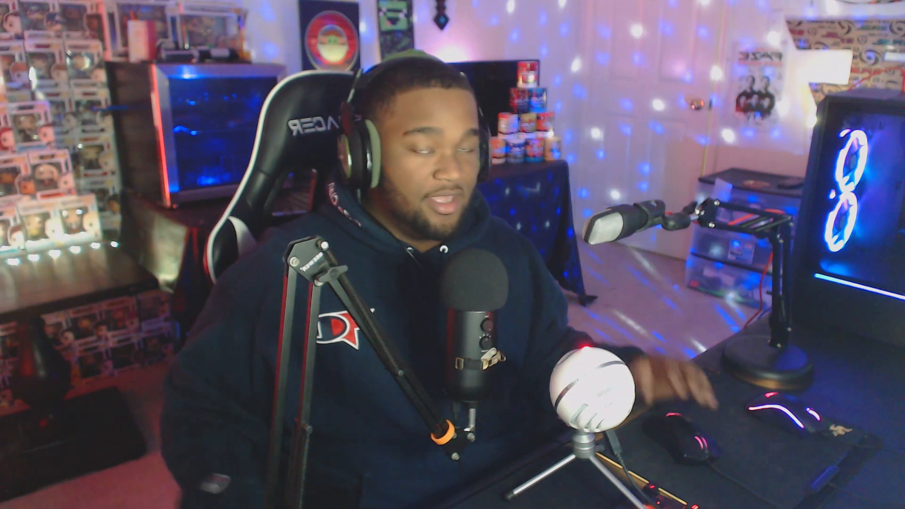